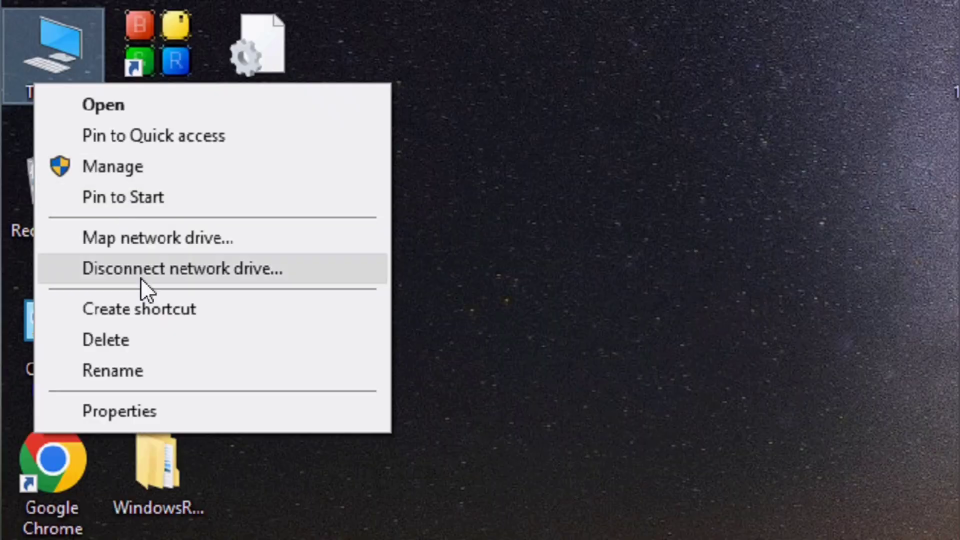
- Open the computer management console for This PC
click(116, 170)
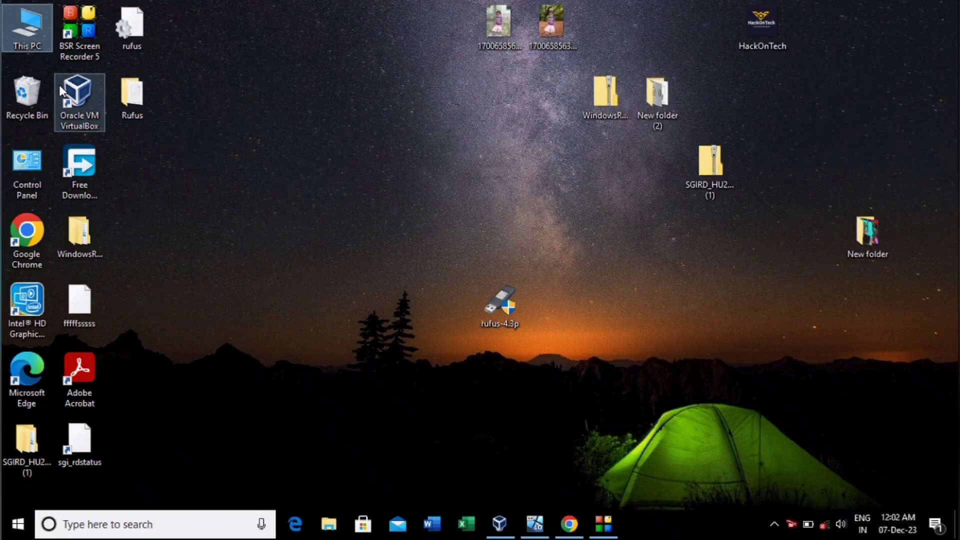
right_click(41, 50)
click(76, 104)
right_click(275, 129)
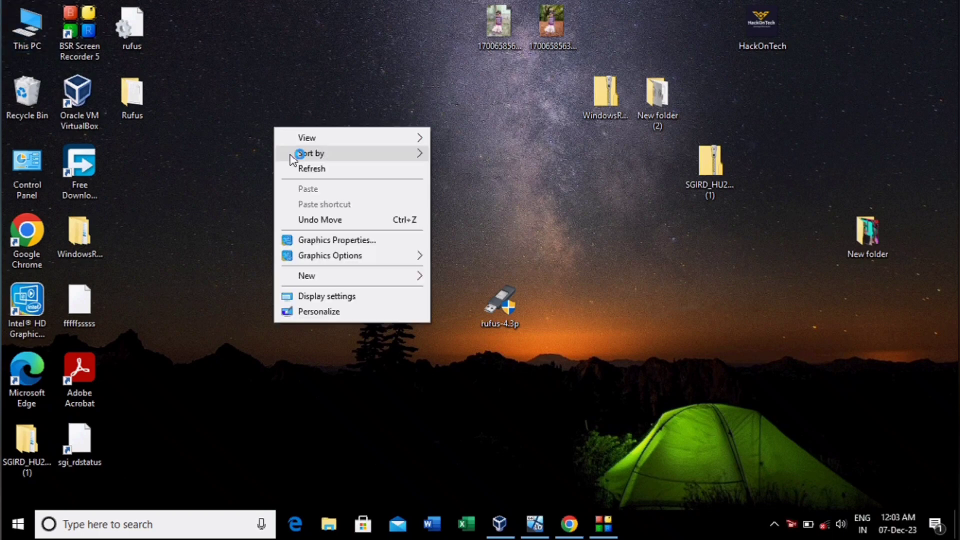
click(300, 169)
right_click(276, 149)
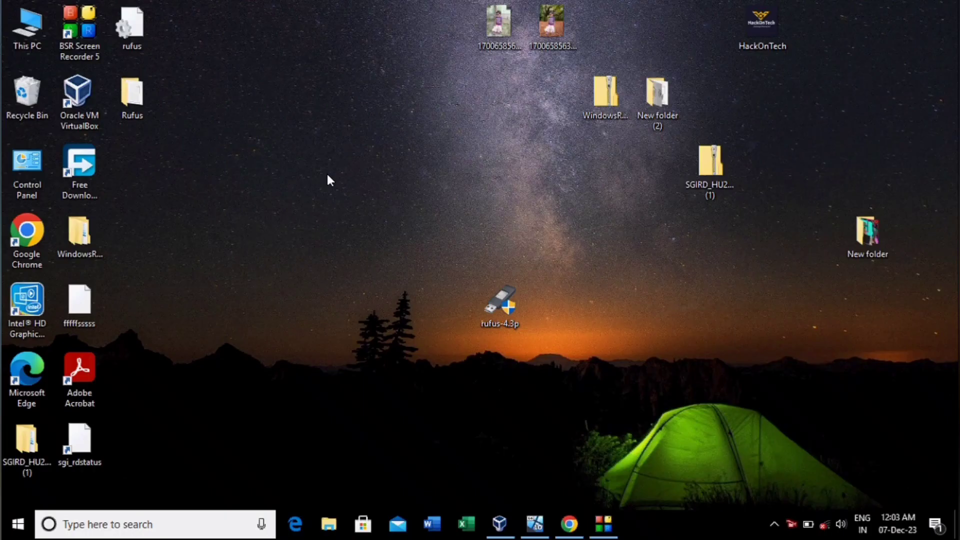
right_click(326, 172)
click(362, 214)
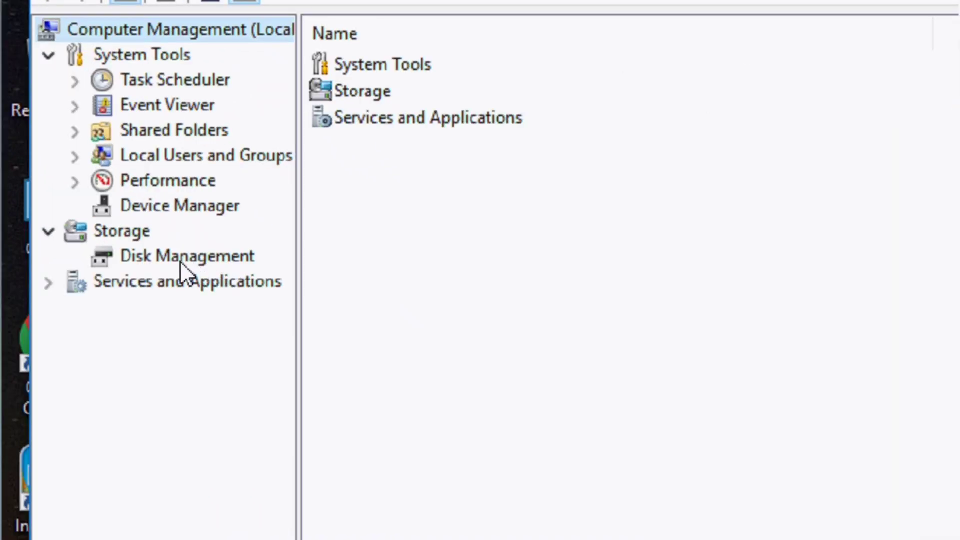
- Show Disk Management and open the volume information in the properties of Disk 0
click(180, 261)
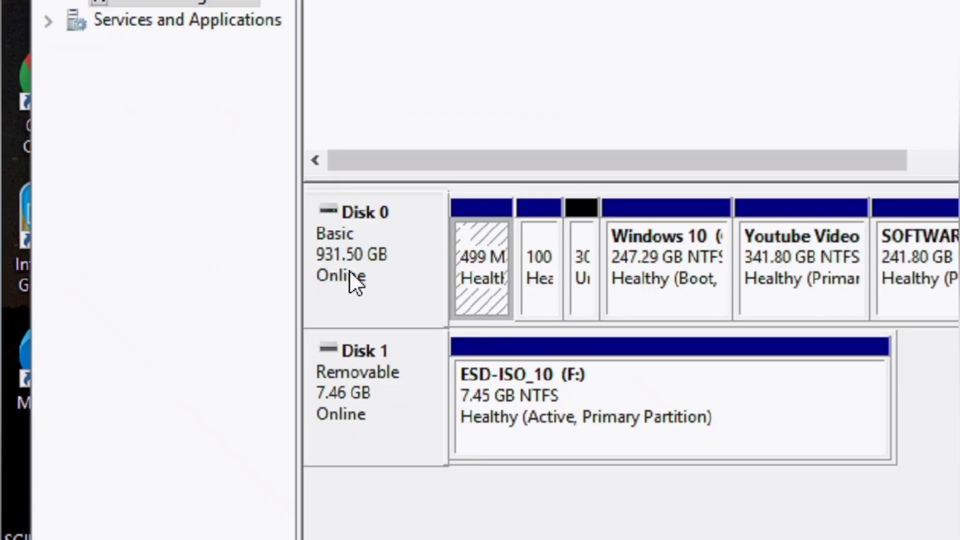
right_click(356, 283)
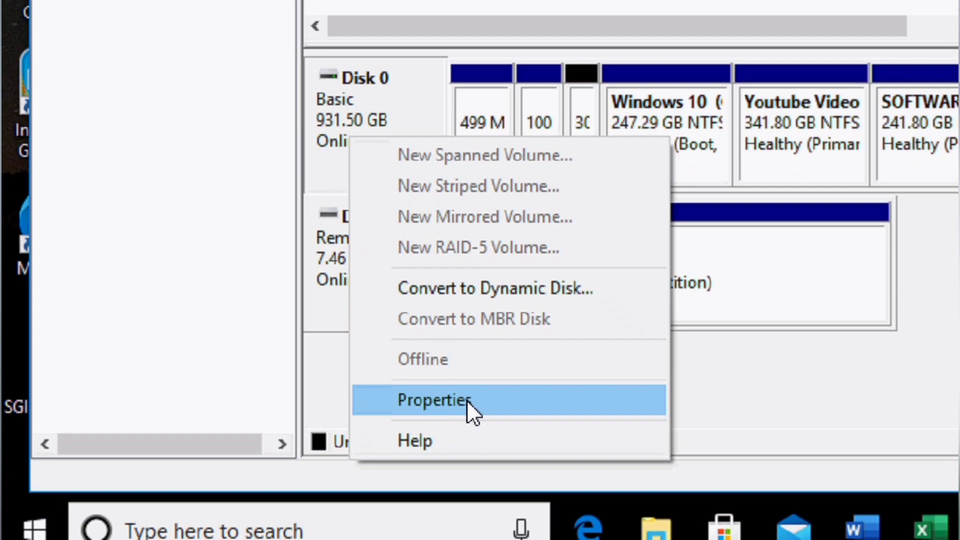
click(468, 449)
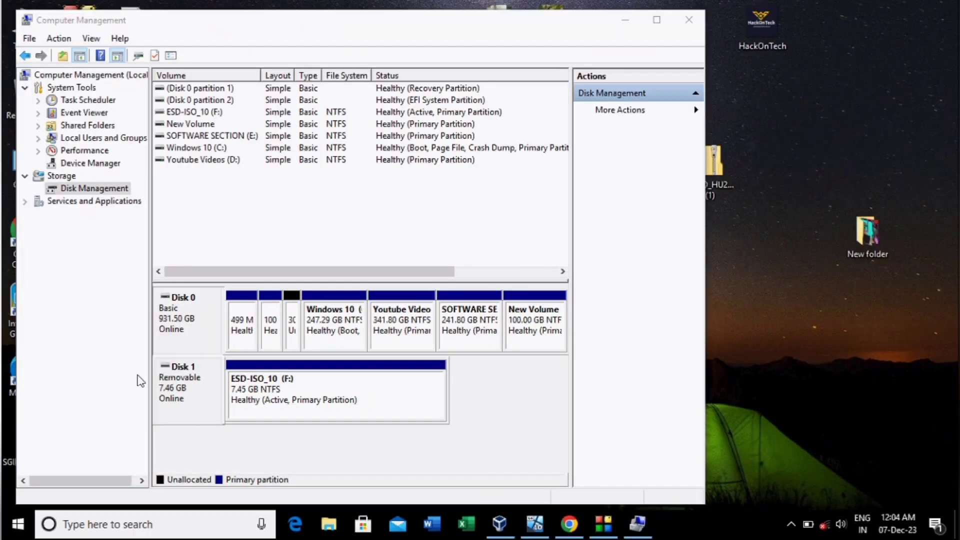
right_click(115, 304)
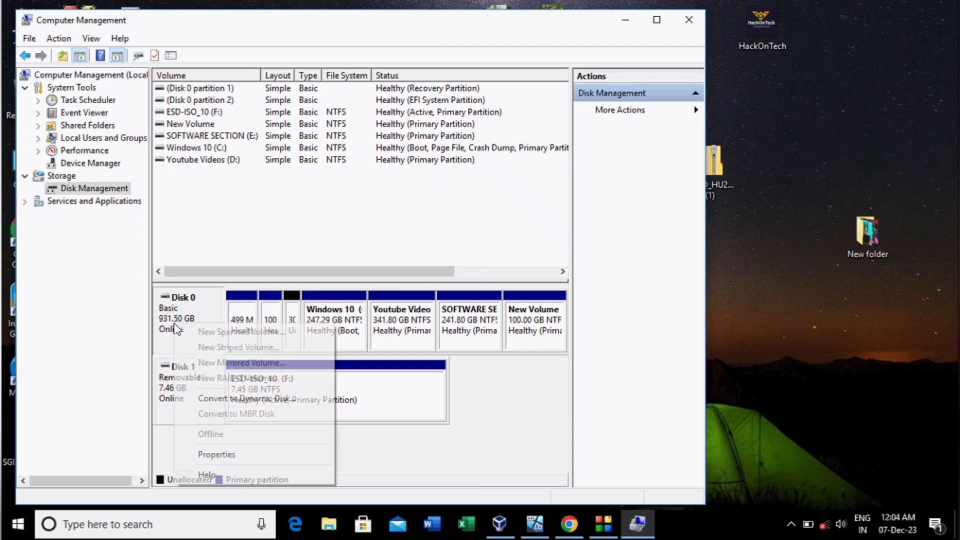
click(227, 455)
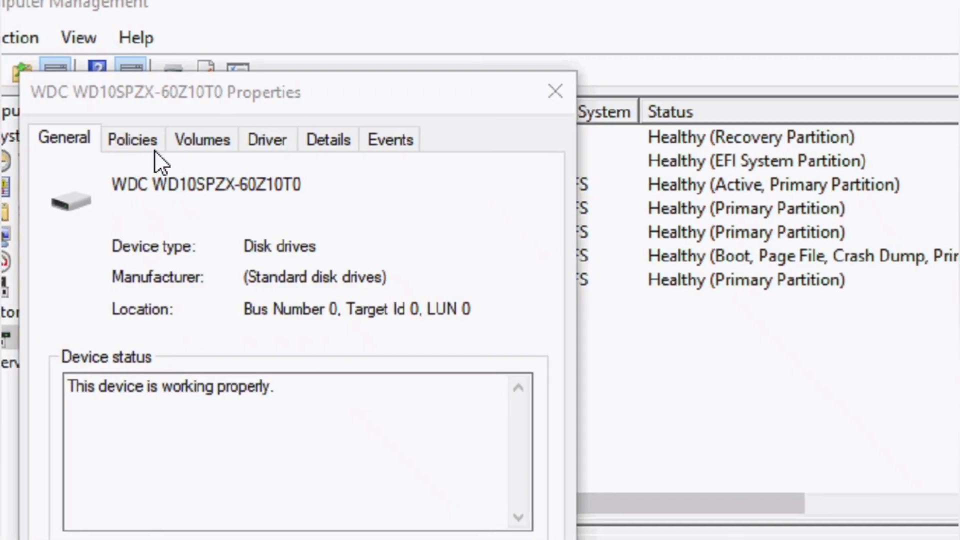
click(205, 149)
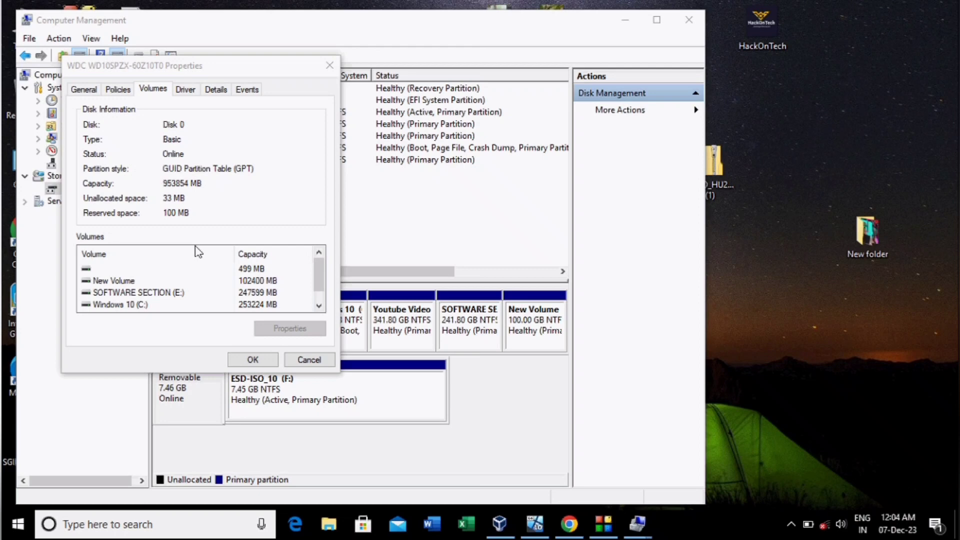
- Check the partition style of Disk 0, and close its properties and the Computer Management window
key(ctrl+shift+d)
mouse_move(220, 182)
mouse_down()
mouse_move(266, 170)
mouse_move(251, 156)
mouse_move(230, 159)
mouse_move(225, 184)
mouse_up()
key(Escape)
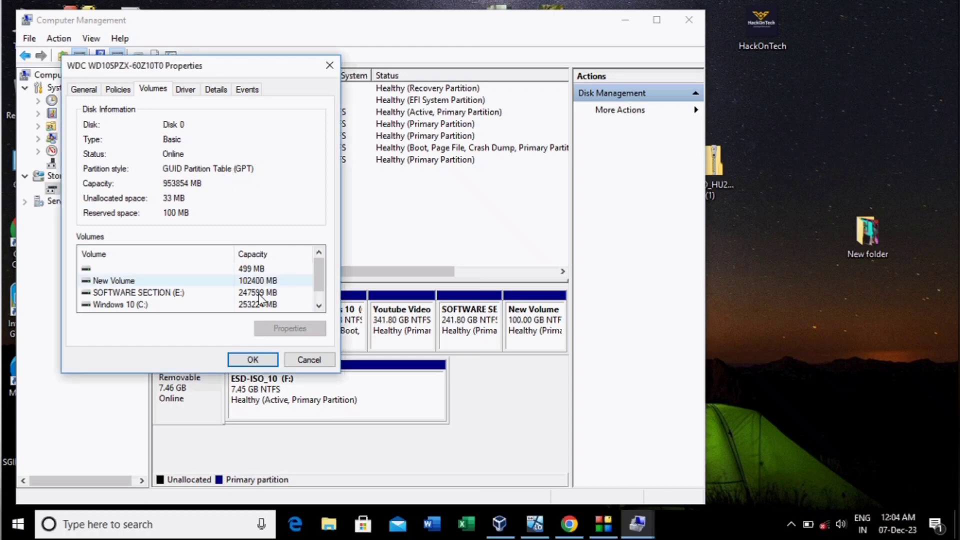
click(254, 359)
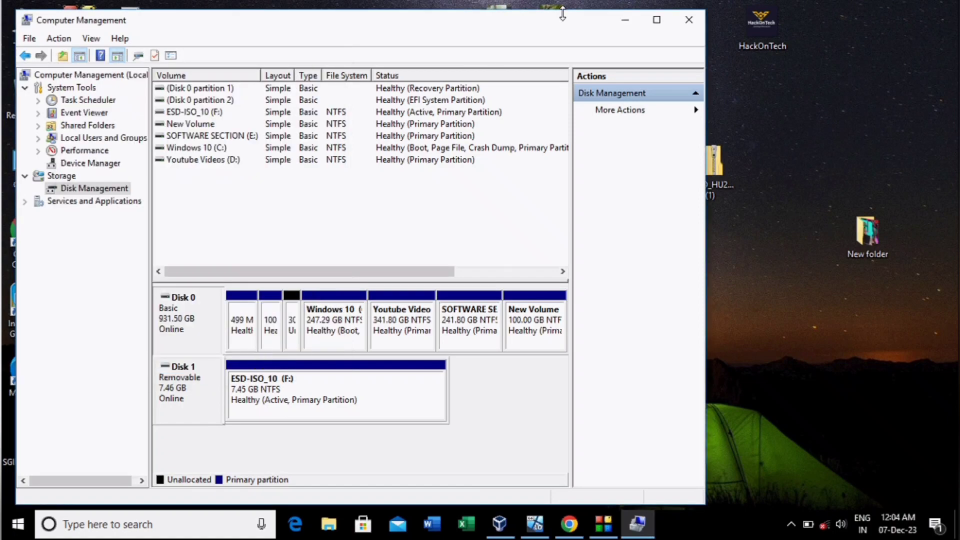
click(691, 19)
- Refresh the desktop and launch the rufus-4.3p program
right_click(238, 192)
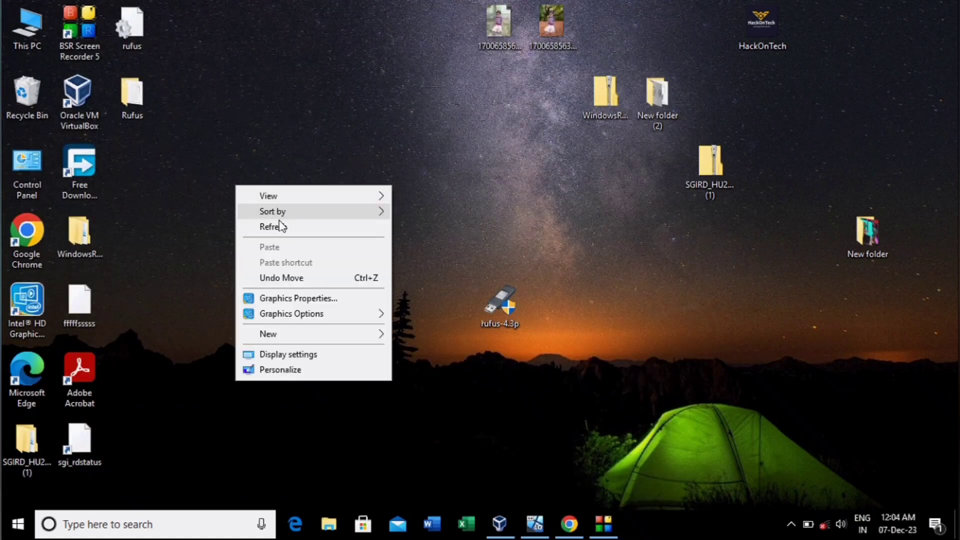
click(268, 225)
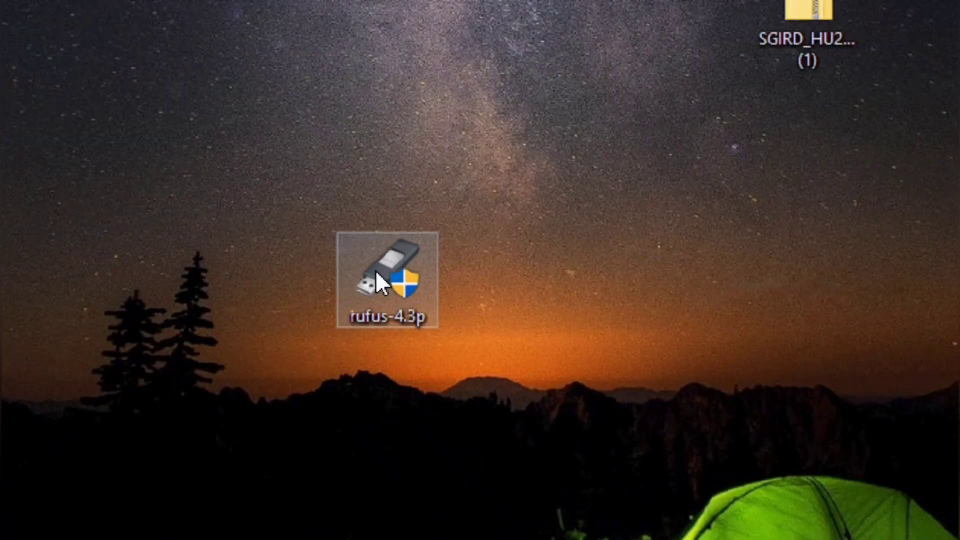
mouse_move(355, 249)
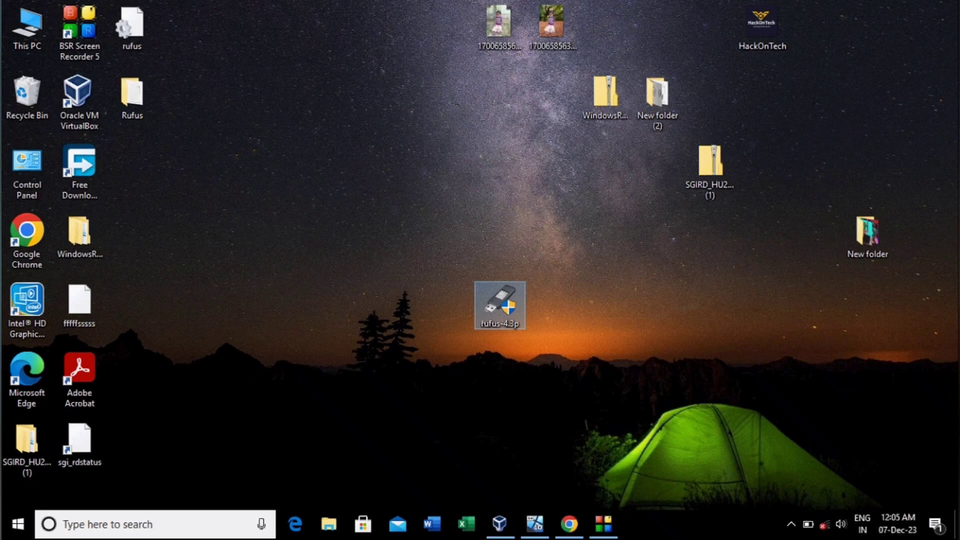
double_click(500, 306)
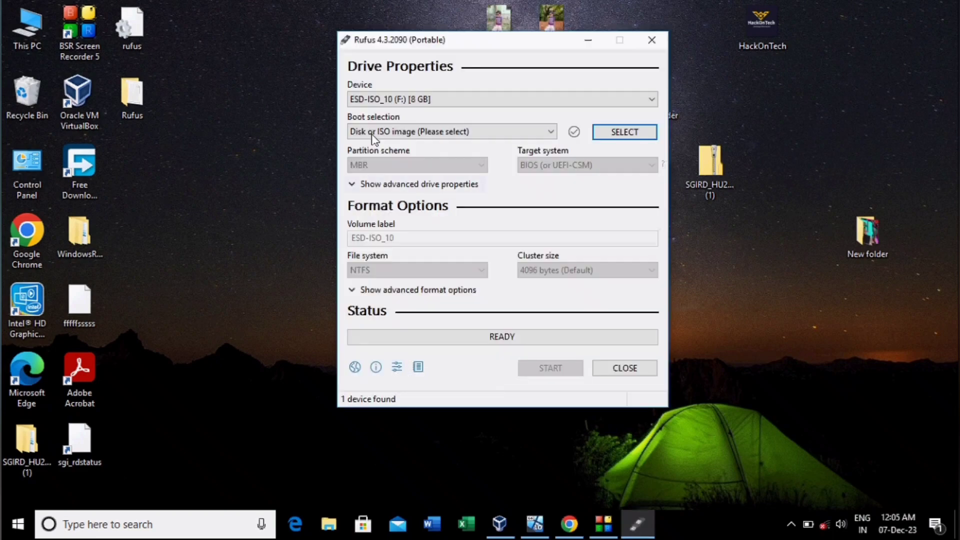
- Set the boot selection to Disk or ISO image and load the Windows10.64all.in.one image from the Software folder
click(468, 132)
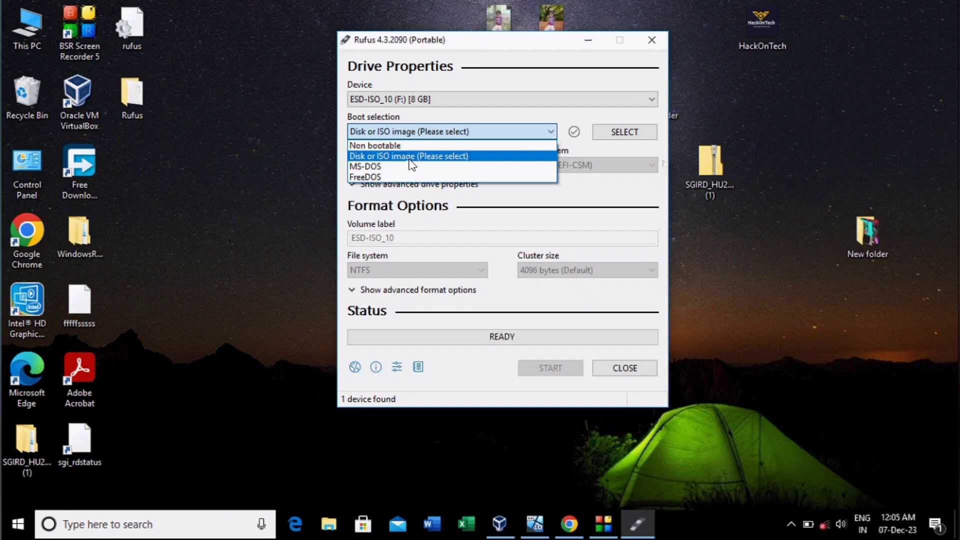
click(411, 157)
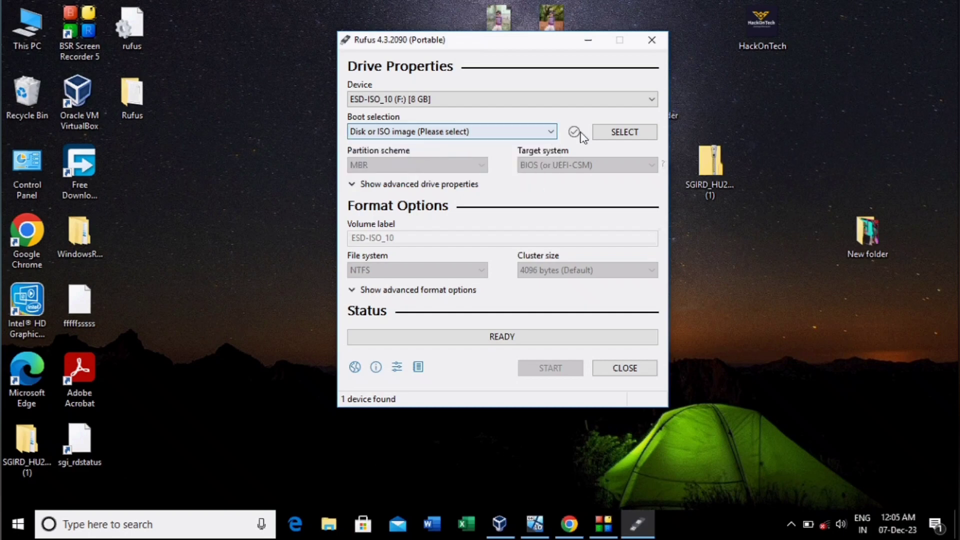
click(627, 133)
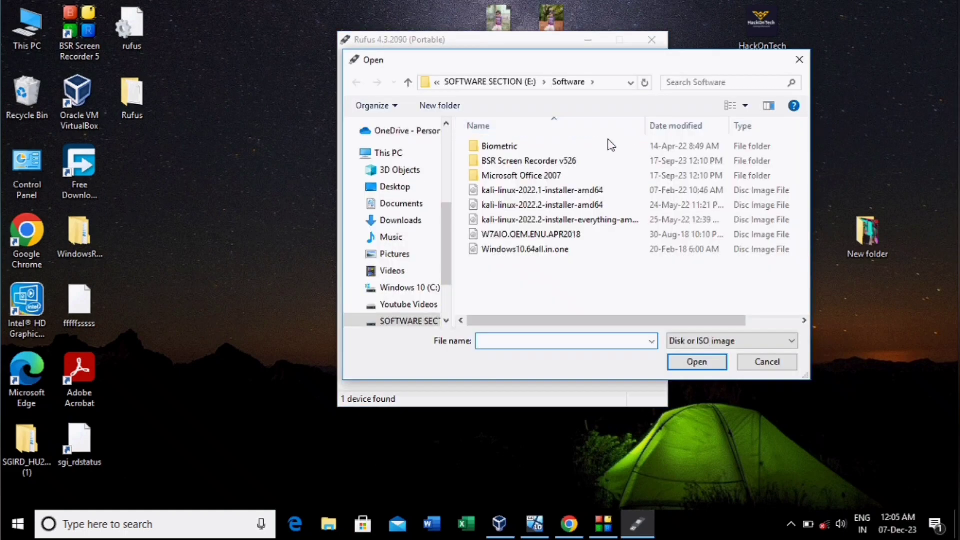
click(501, 249)
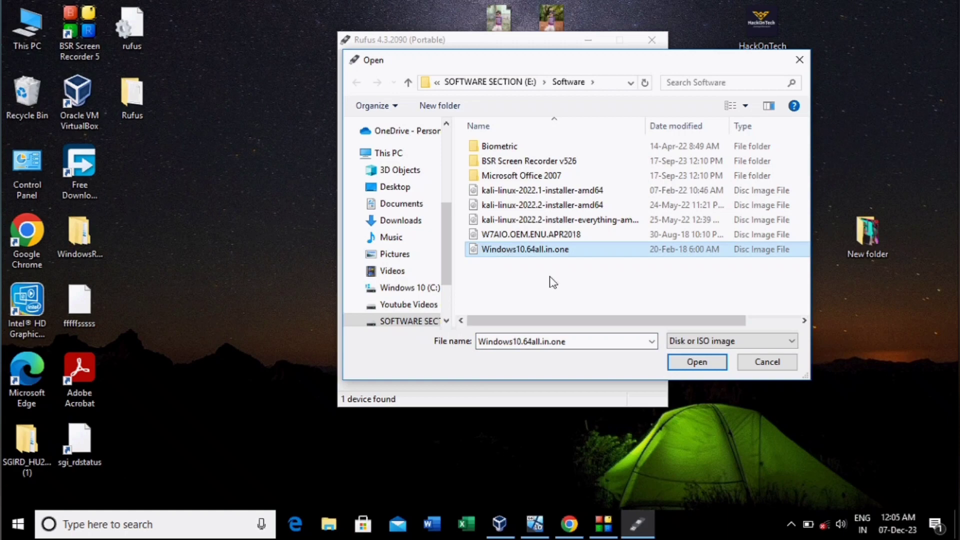
click(680, 366)
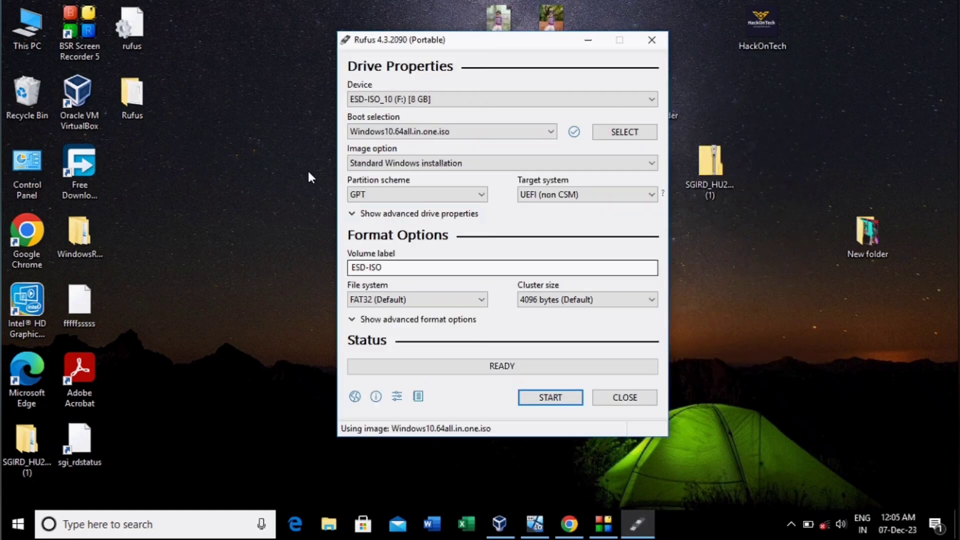
- Try the MBR partition scheme and return the setting to GPT
click(370, 199)
click(370, 208)
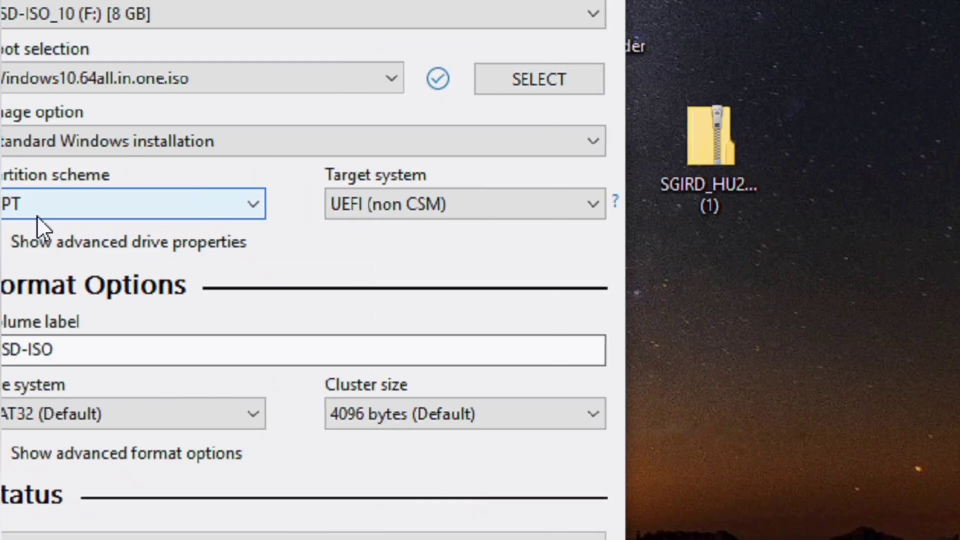
click(11, 214)
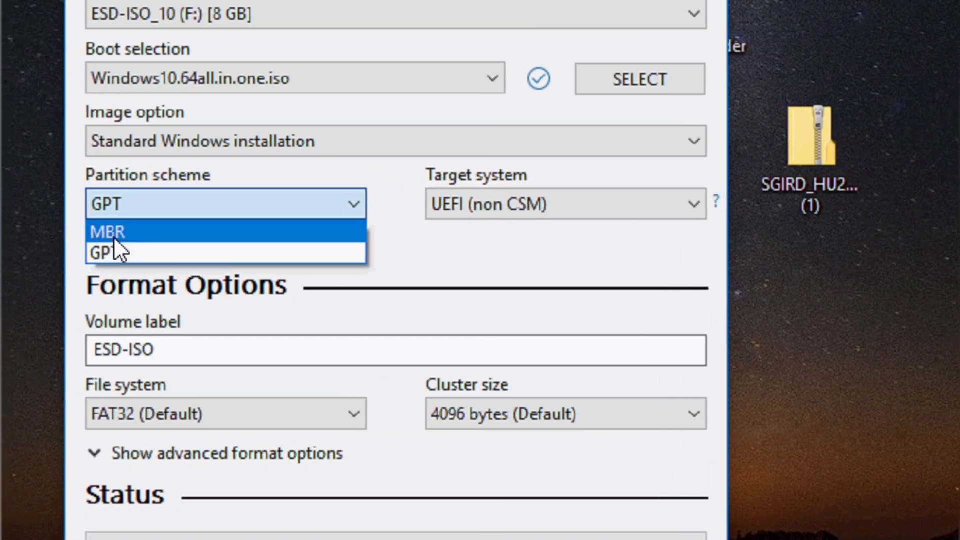
click(164, 231)
click(161, 209)
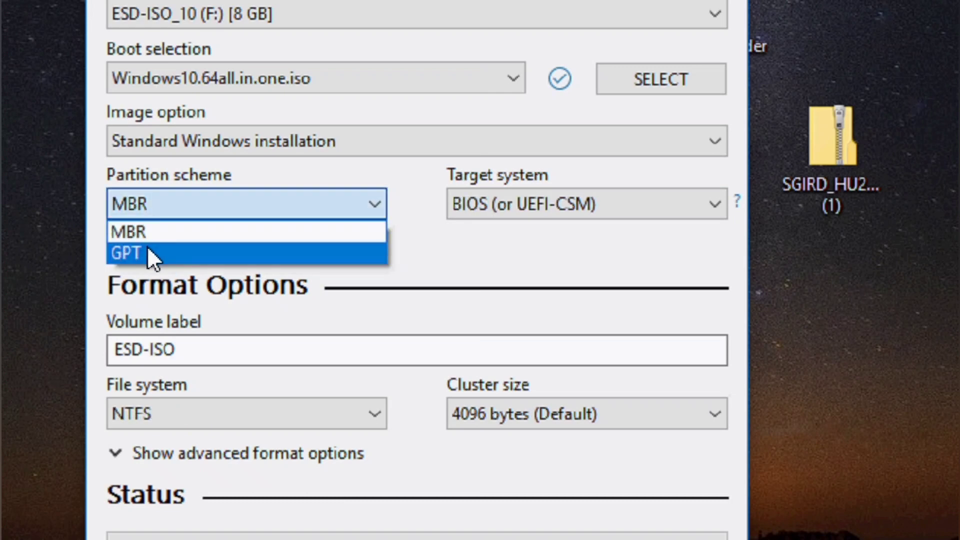
click(147, 253)
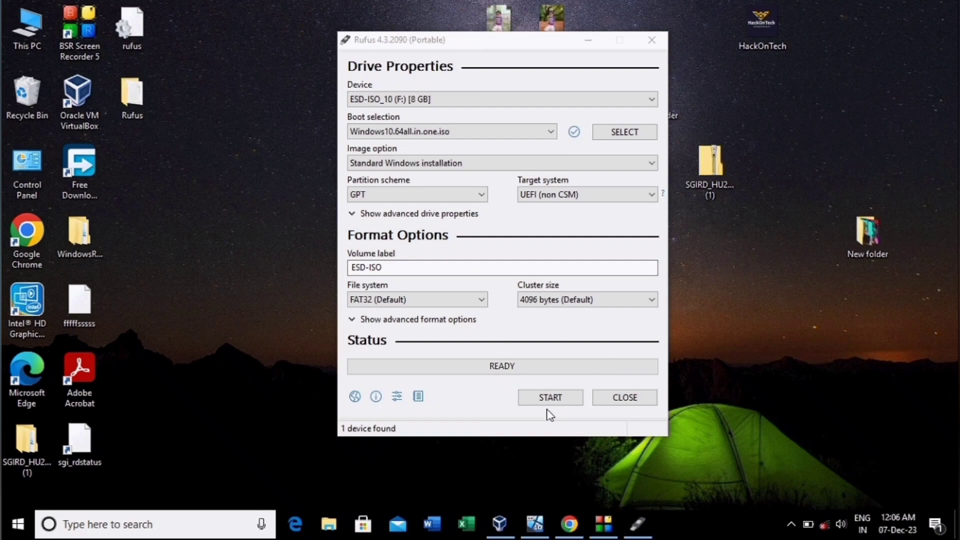
- Set the partition scheme to MBR
click(455, 303)
click(455, 304)
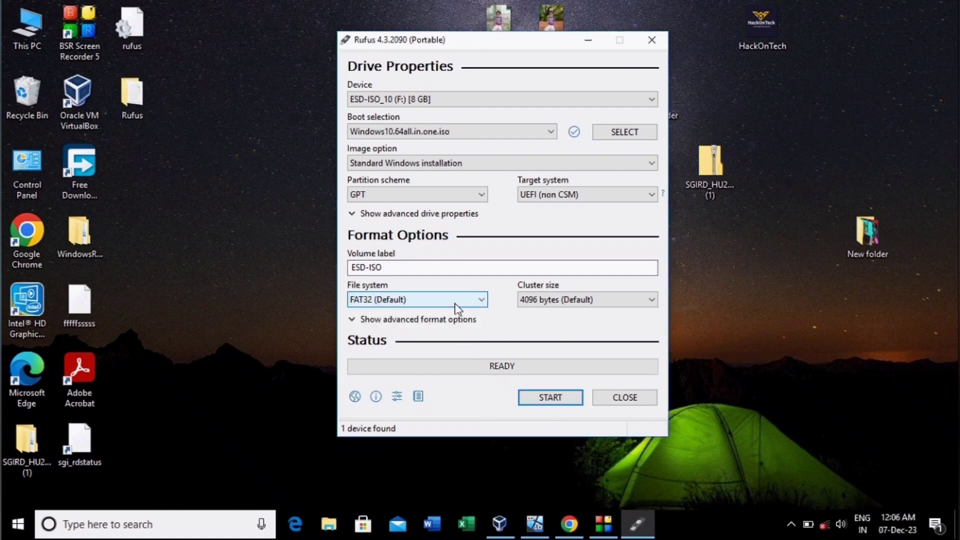
click(448, 198)
click(440, 205)
click(422, 200)
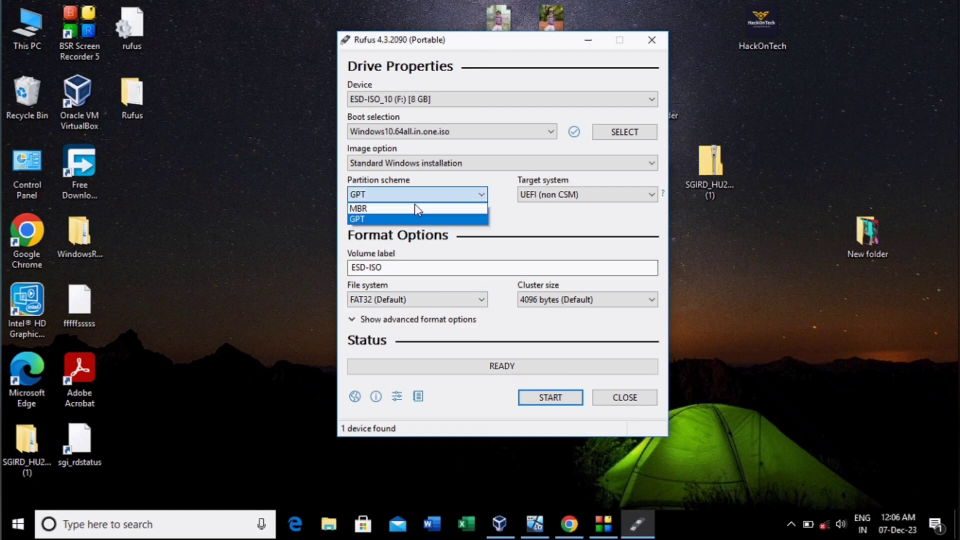
click(415, 214)
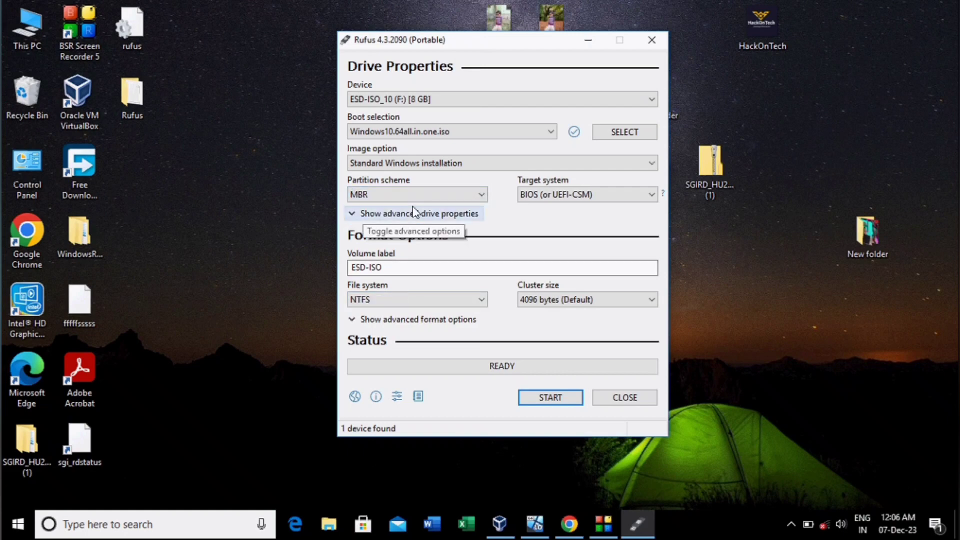
- Expand the advanced drive properties, set the partition scheme to GPT, and close Rufus without starting
click(414, 214)
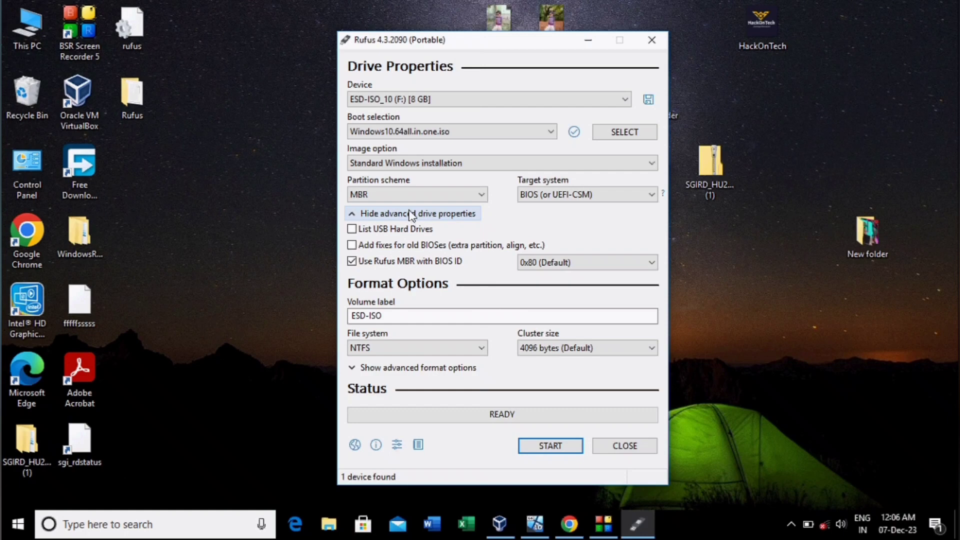
click(420, 195)
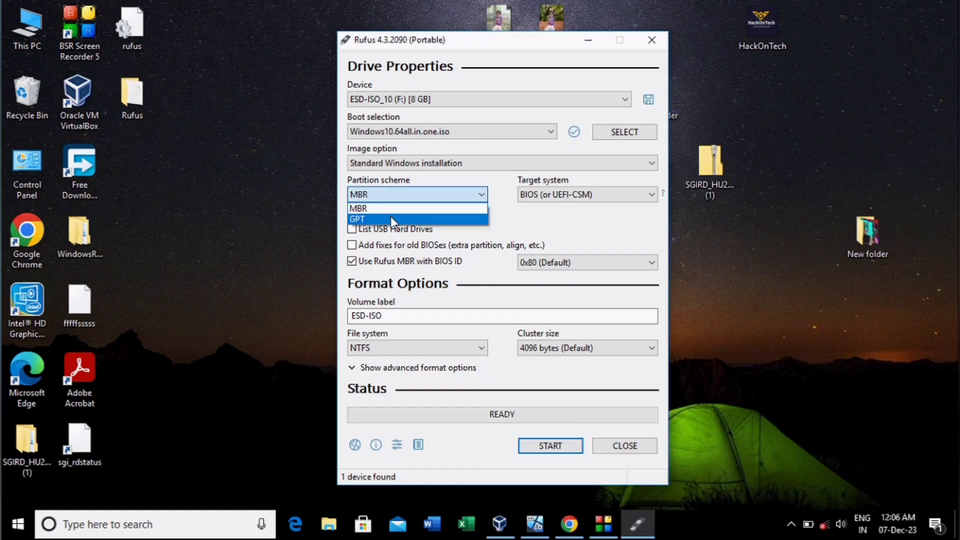
click(392, 219)
click(760, 279)
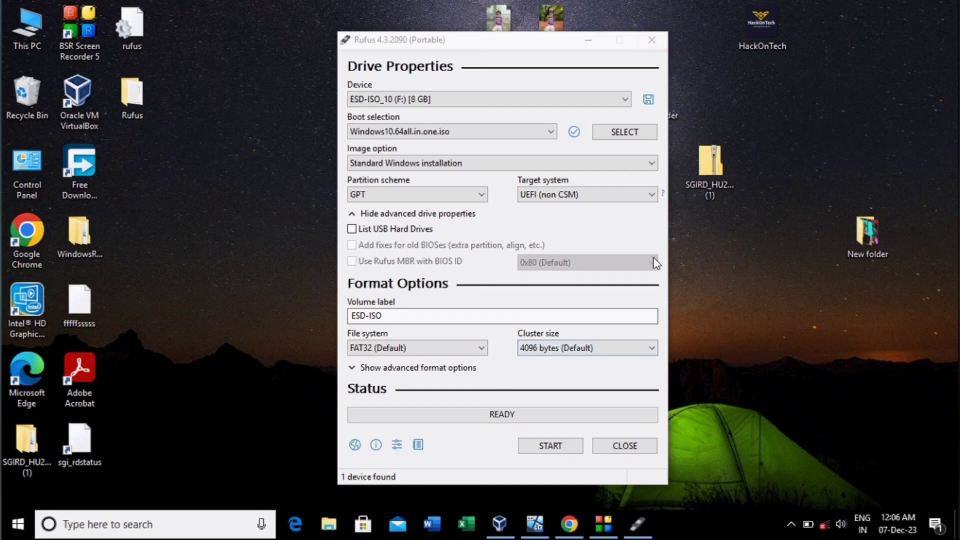
click(650, 42)
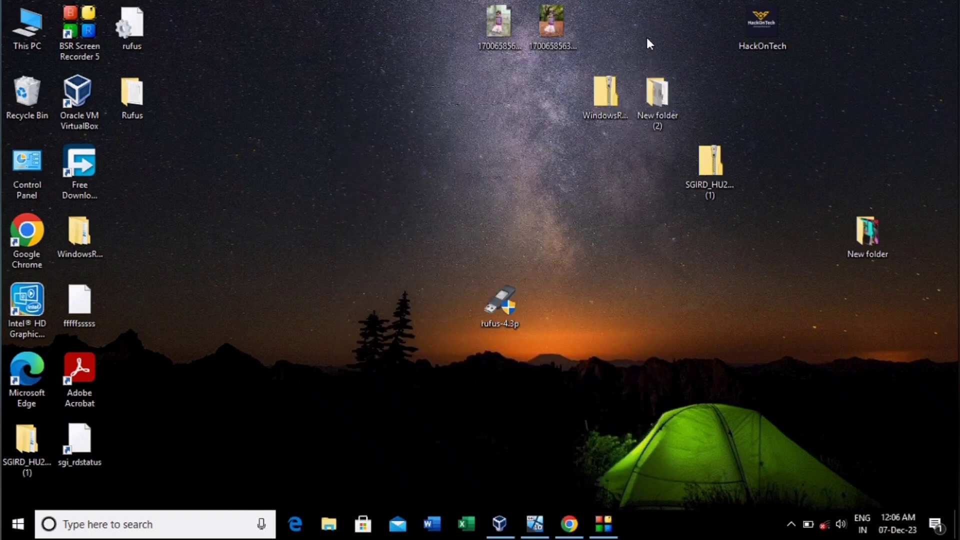